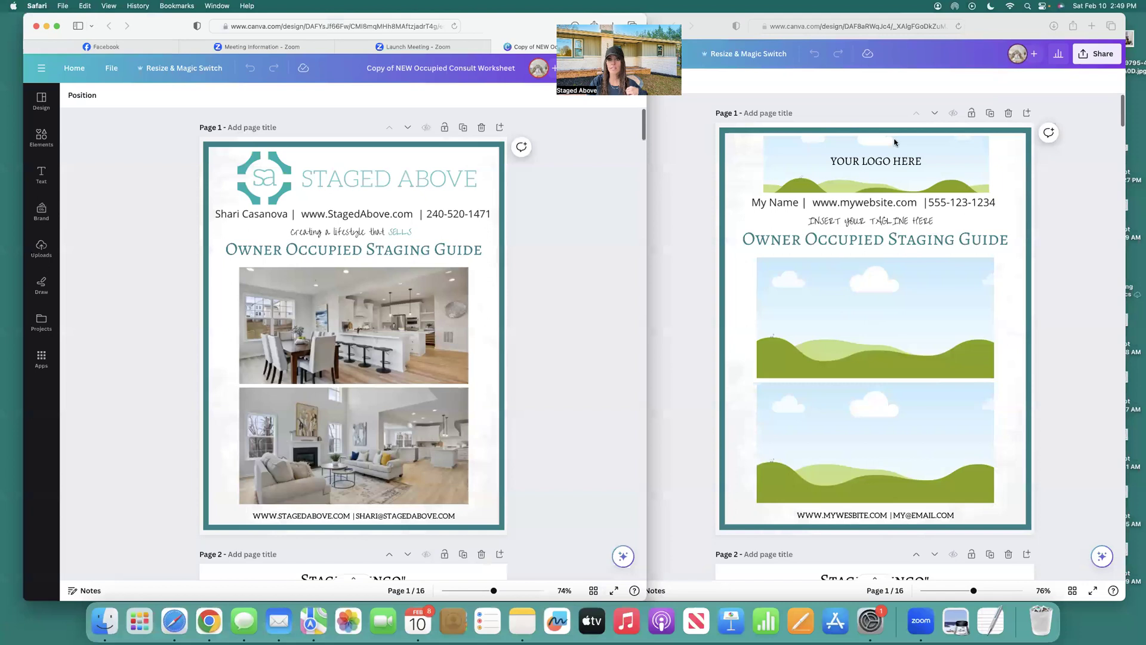
Compare the cover and Stager "Lingo" pages of the blank template with those in the completed staging guide
scroll(871, 435, down, 10)
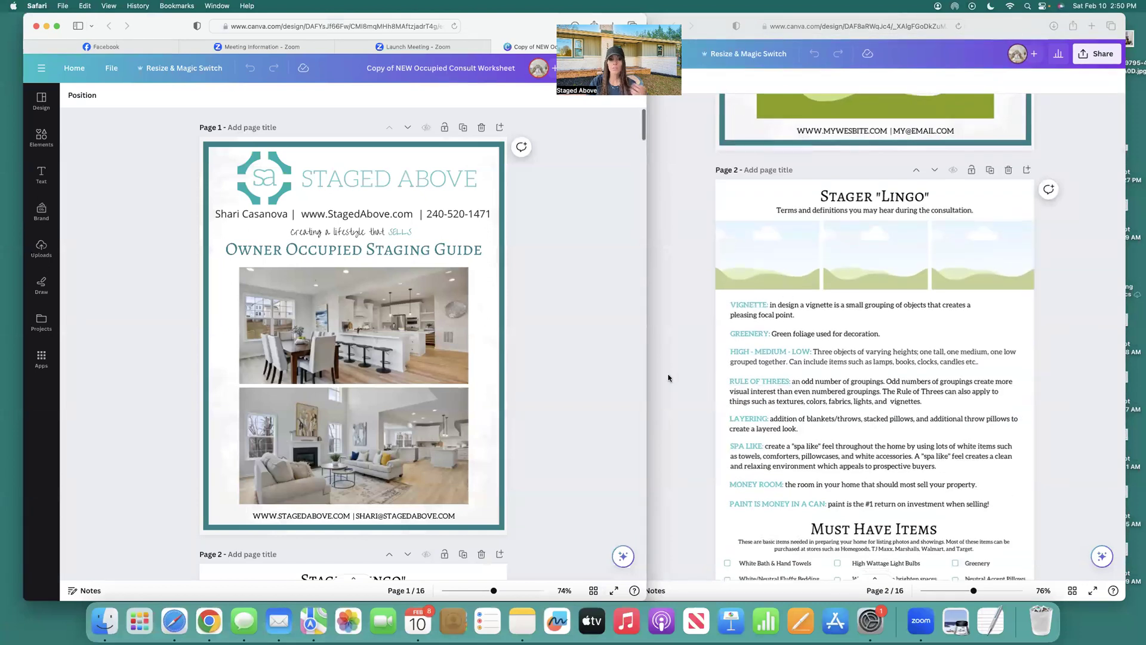
scroll(399, 449, down, 2)
scroll(399, 449, down, 6)
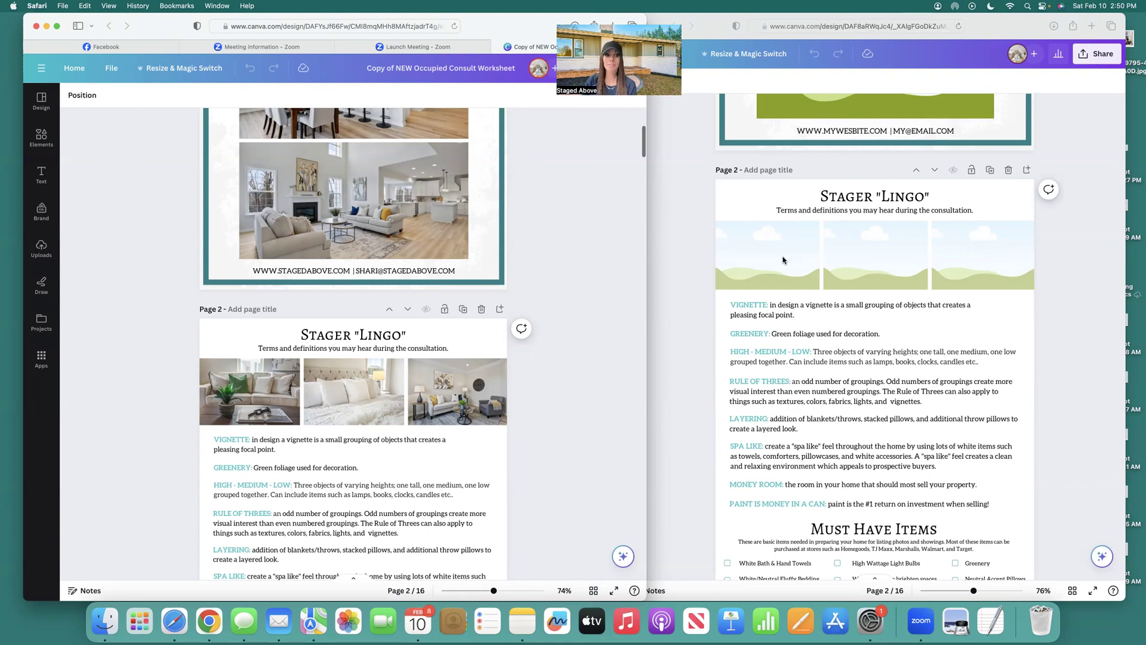
scroll(860, 324, up, 3)
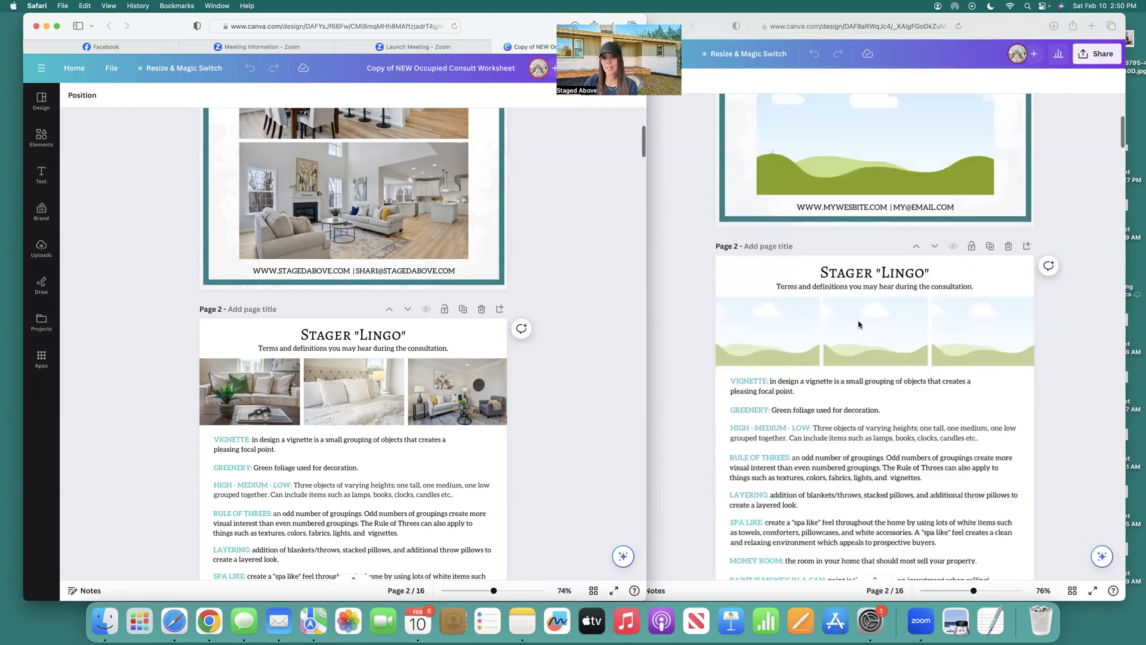
scroll(860, 324, down, 10)
scroll(858, 324, down, 3)
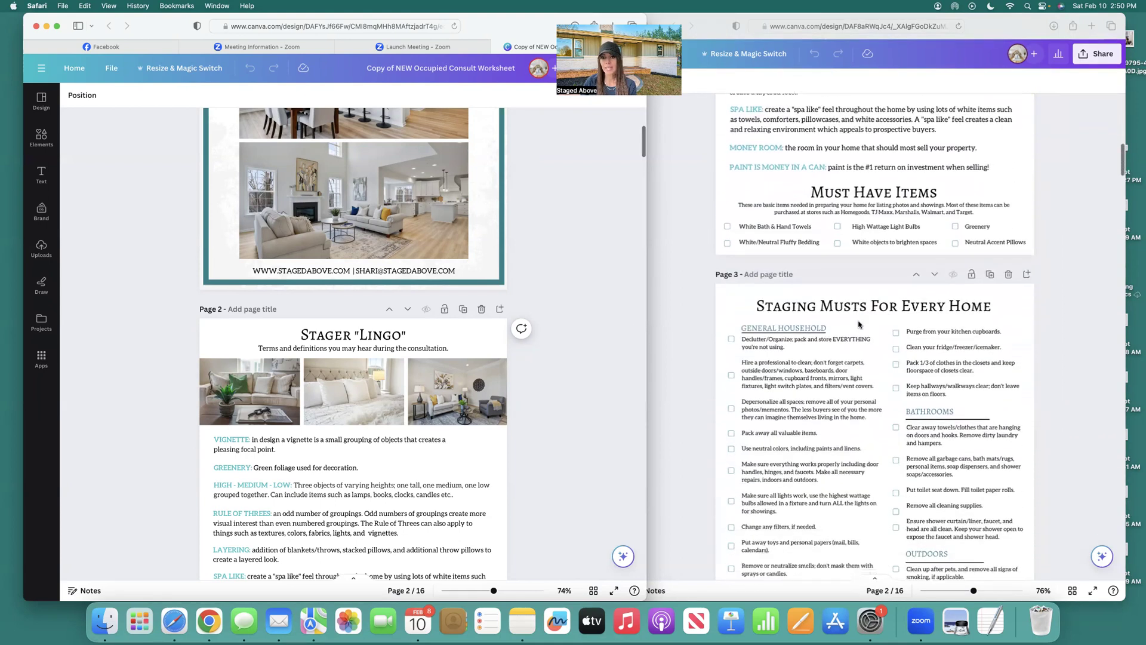
Review the completed guide from the Staging Musts checklist through the space worksheets to the before-and-after photos on page 13
scroll(442, 321, down, 10)
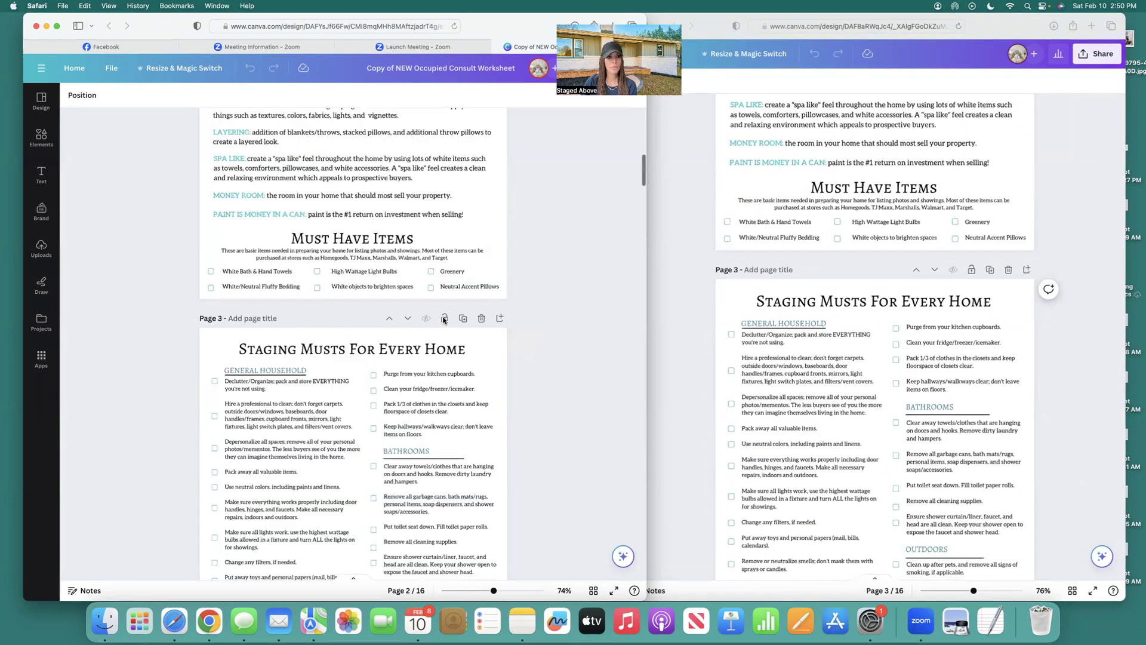
scroll(443, 320, down, 20)
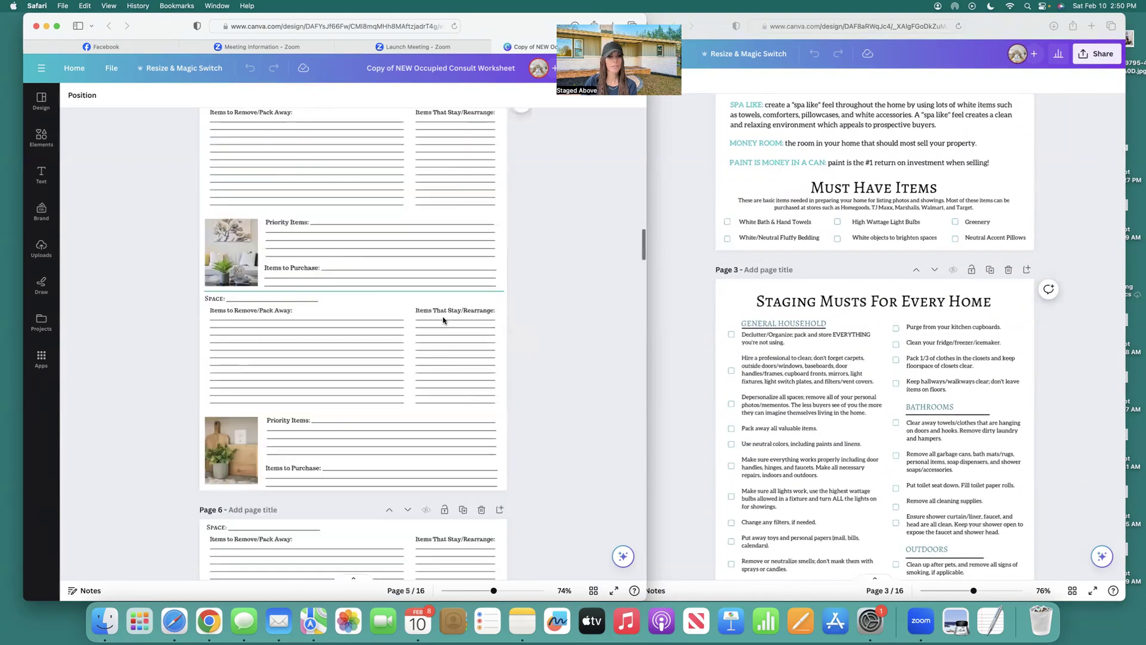
scroll(443, 321, down, 20)
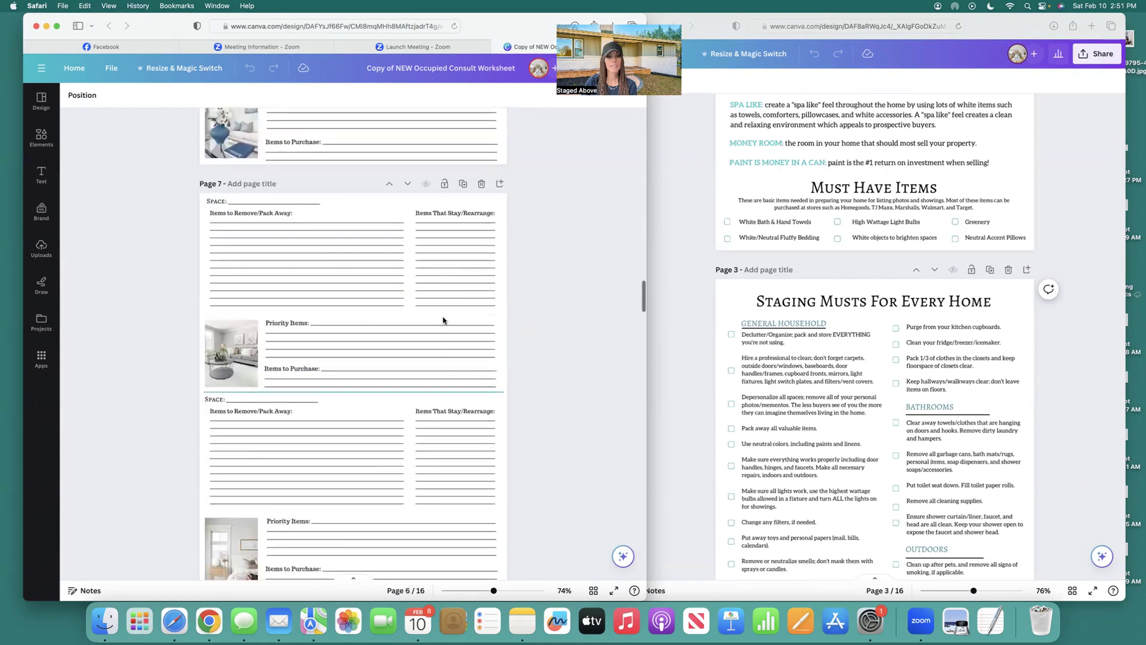
scroll(443, 320, down, 20)
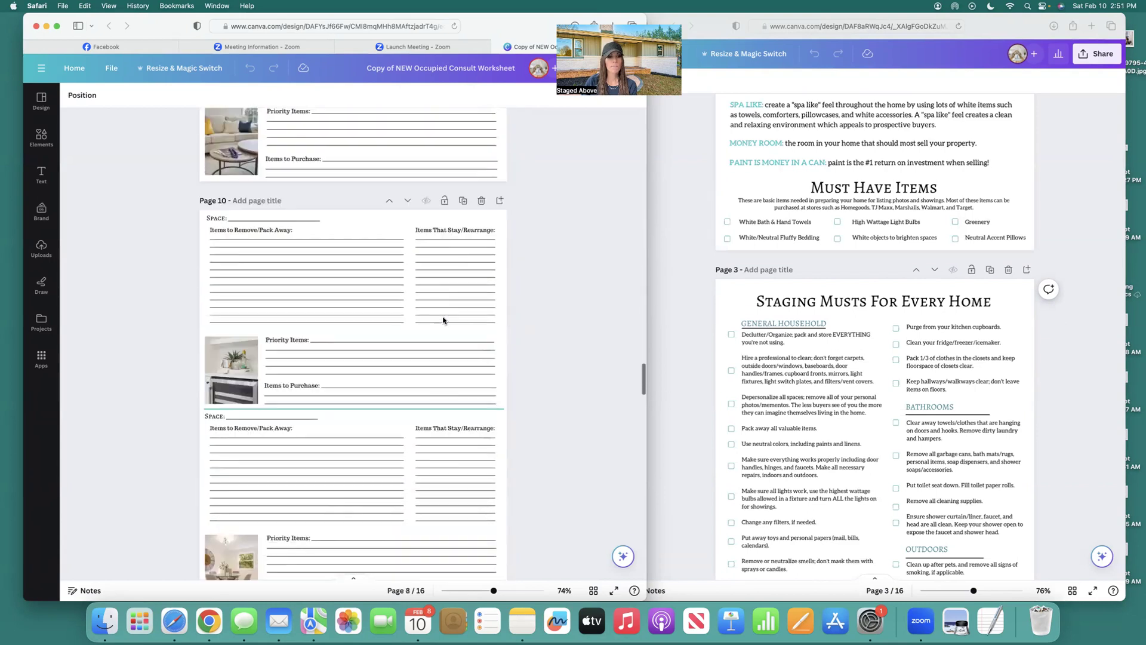
scroll(443, 321, down, 20)
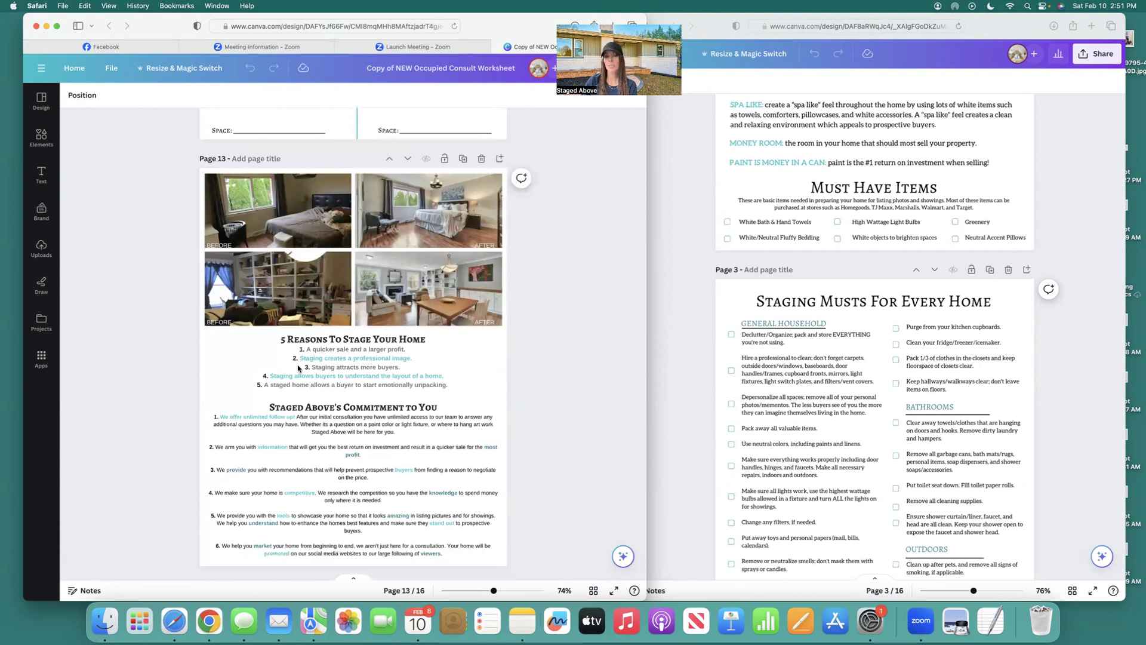
Look through the blank template from page 3 to the company commitment section and the Owner Occupied Plus Staging Services page
scroll(906, 367, down, 20)
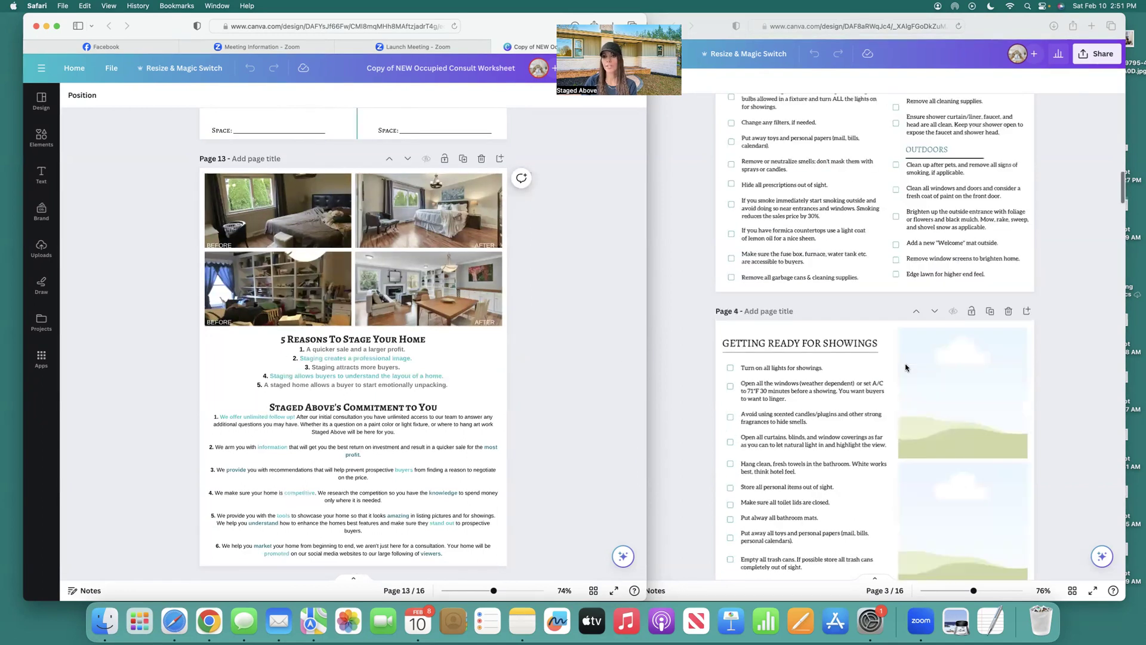
scroll(905, 367, down, 20)
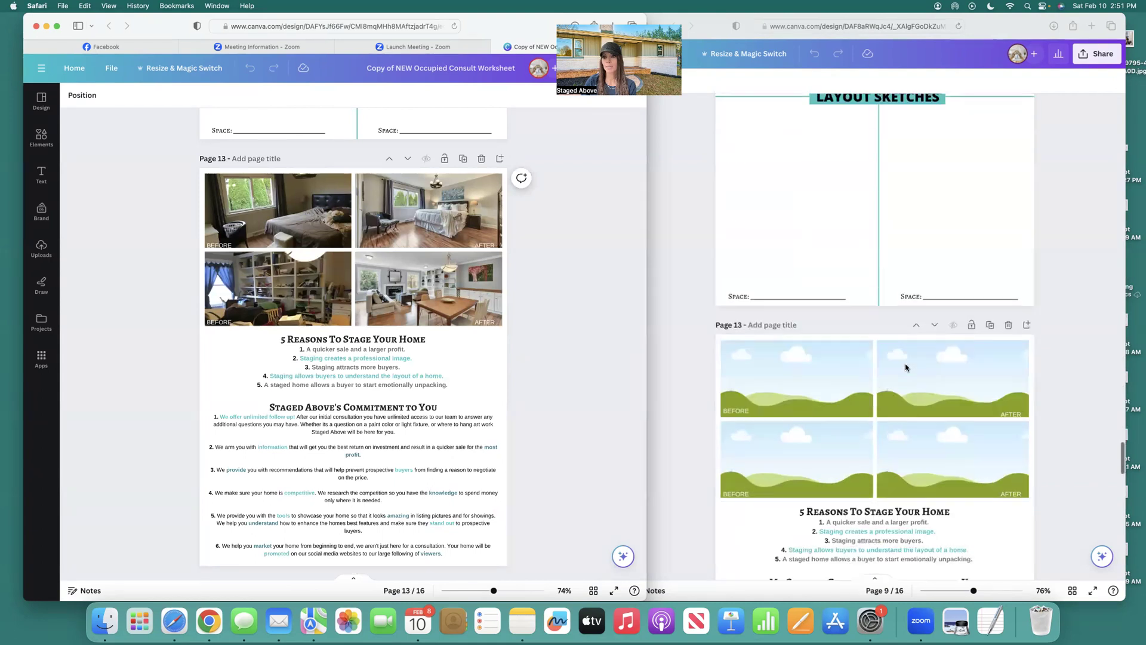
scroll(906, 367, down, 5)
scroll(858, 214, up, 2)
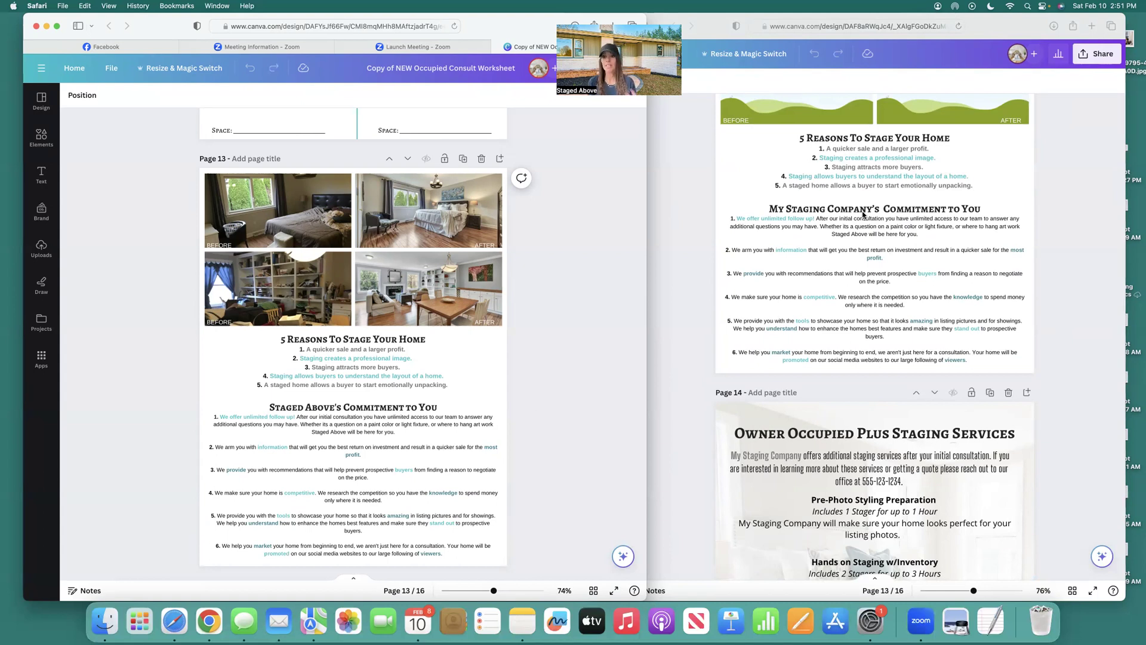
Return both the blank template and the completed guide to their cover pages for a side-by-side comparison
scroll(827, 291, up, 20)
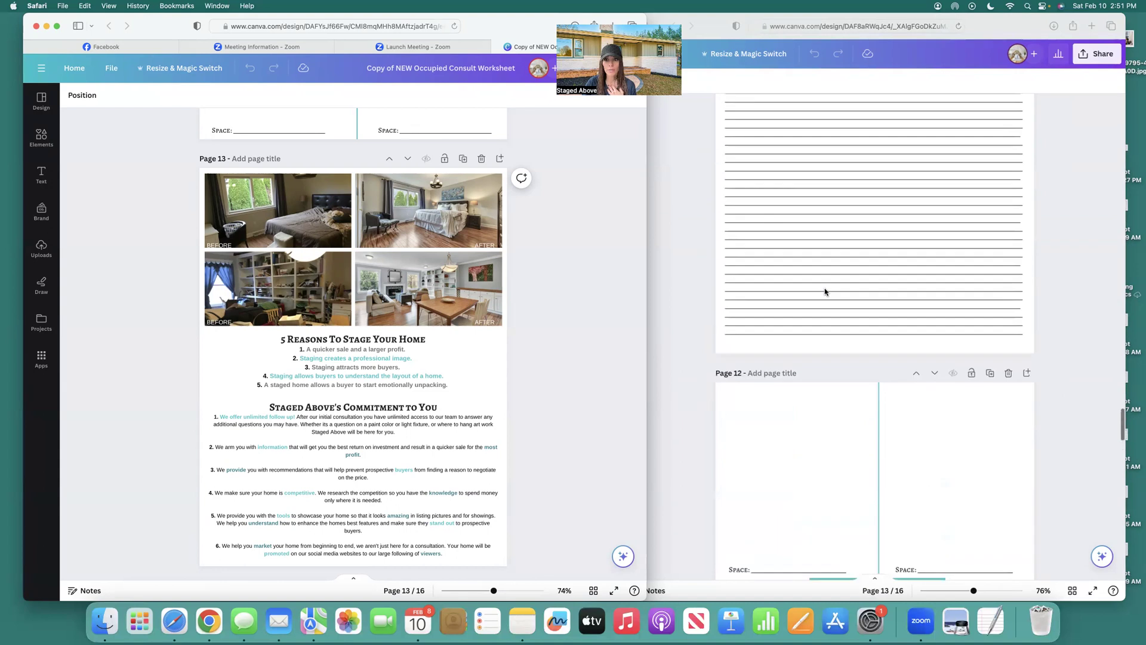
scroll(825, 292, up, 20)
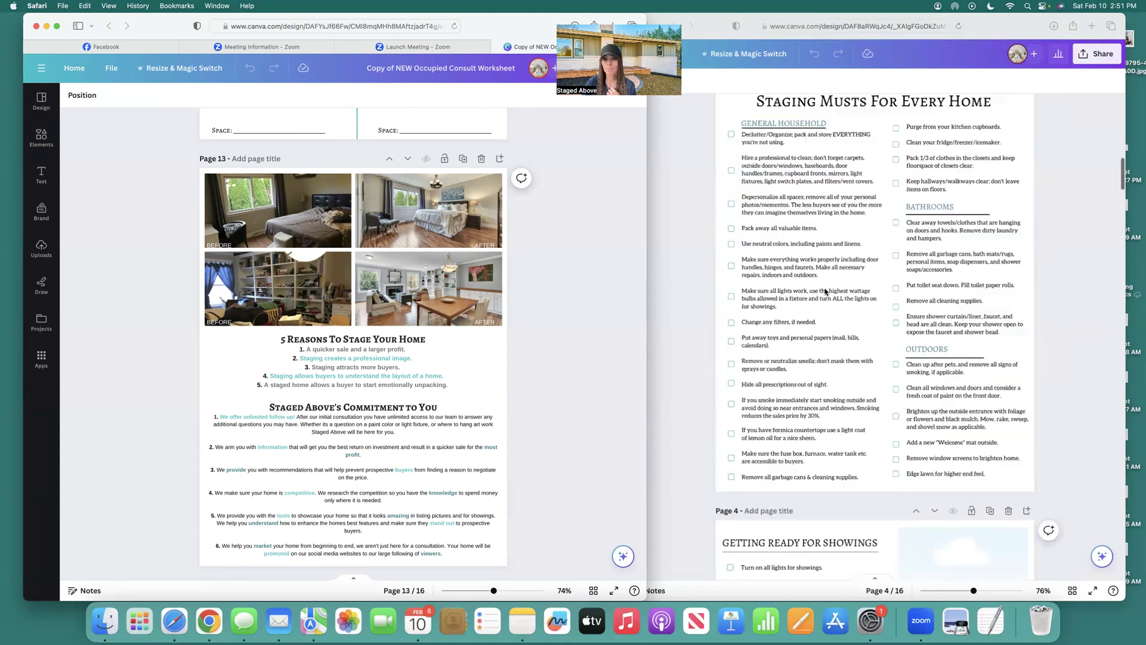
scroll(825, 292, up, 15)
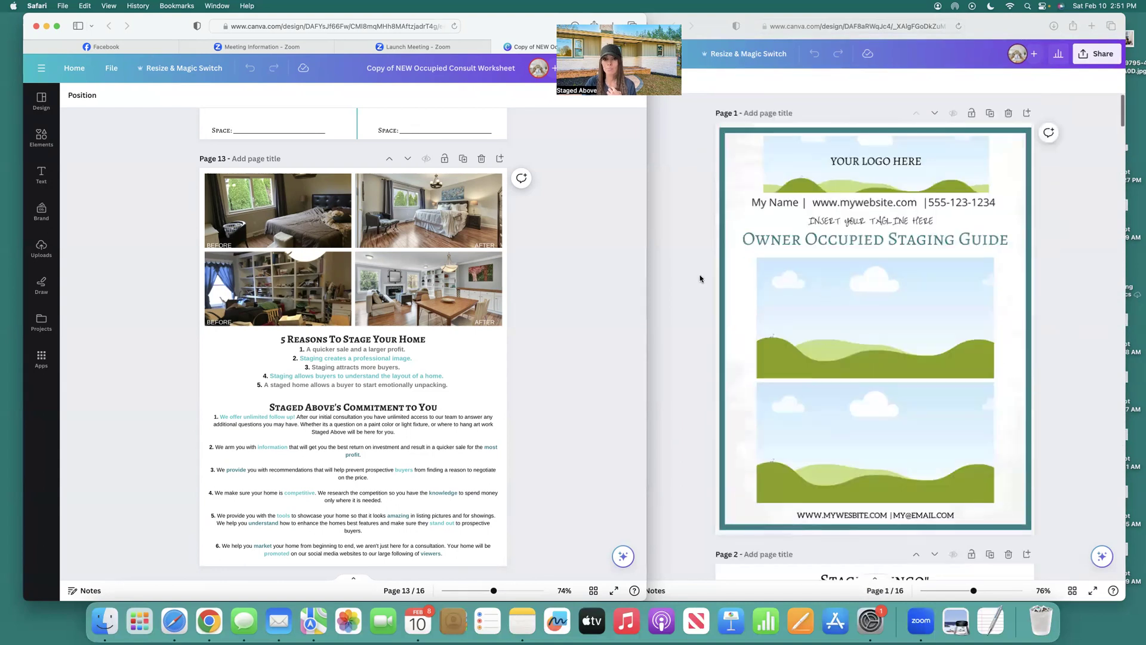
scroll(454, 333, up, 1)
scroll(455, 333, up, 20)
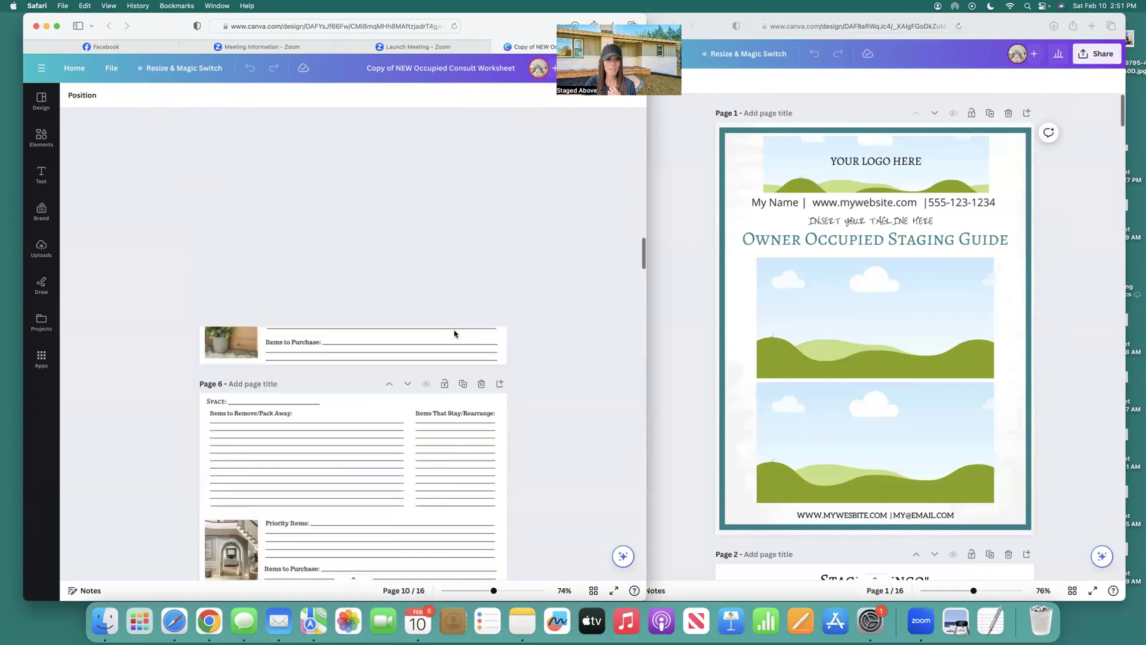
scroll(454, 333, up, 15)
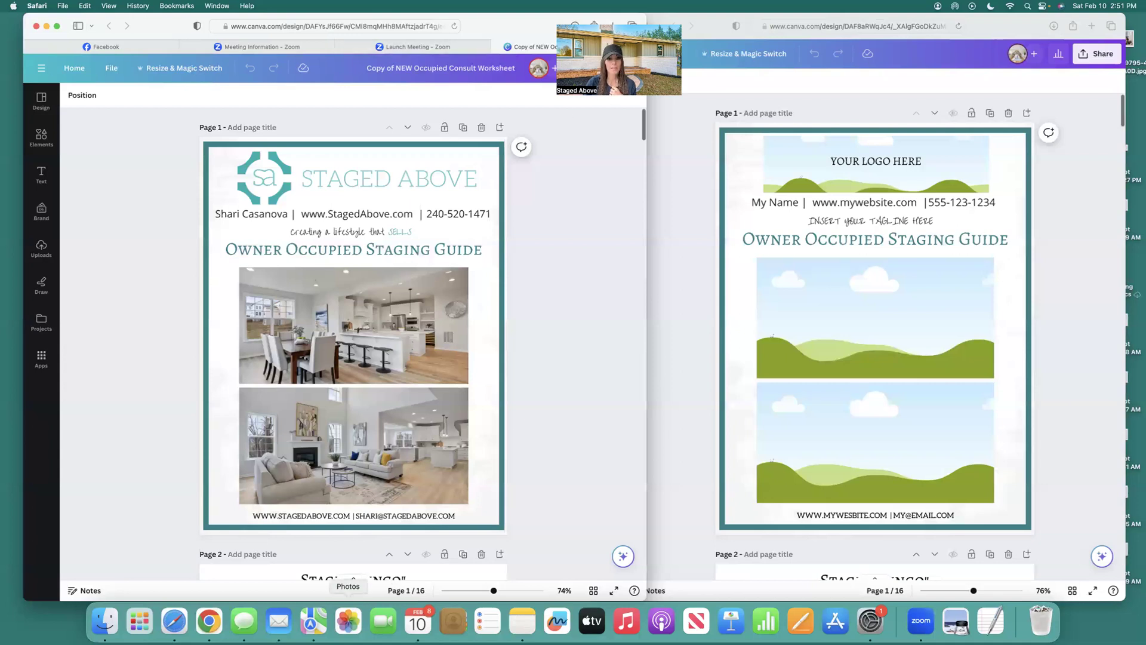
Widen the completed guide's window across the screen and review its pages from the cover to the page 5 space worksheet
drag(644, 320, 1115, 287)
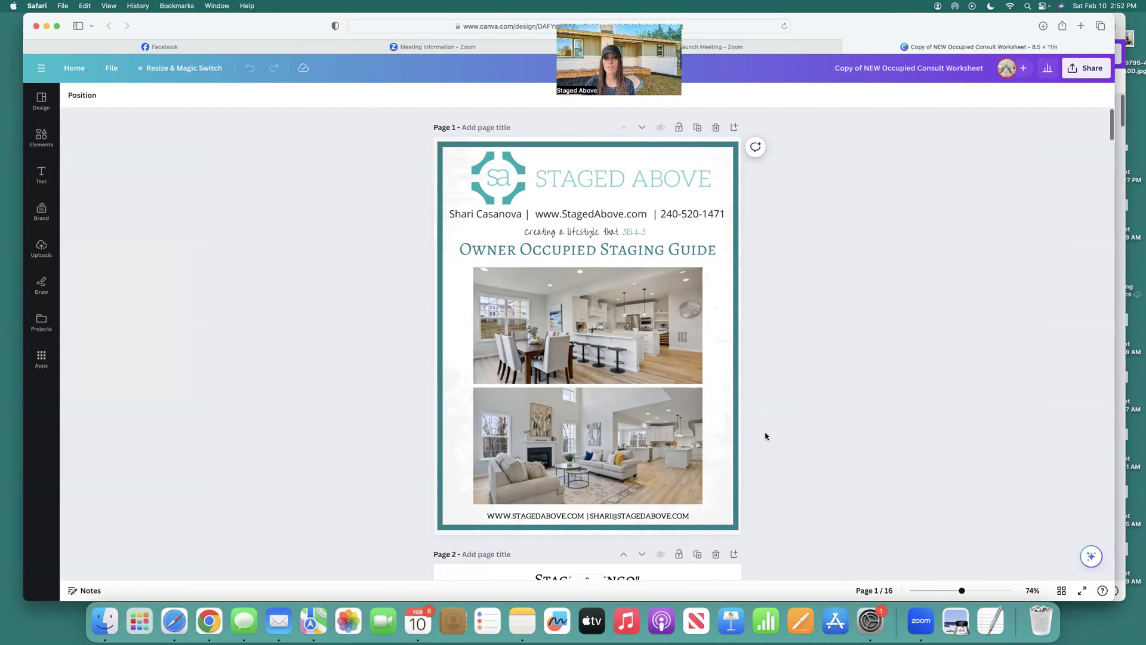
scroll(598, 458, down, 5)
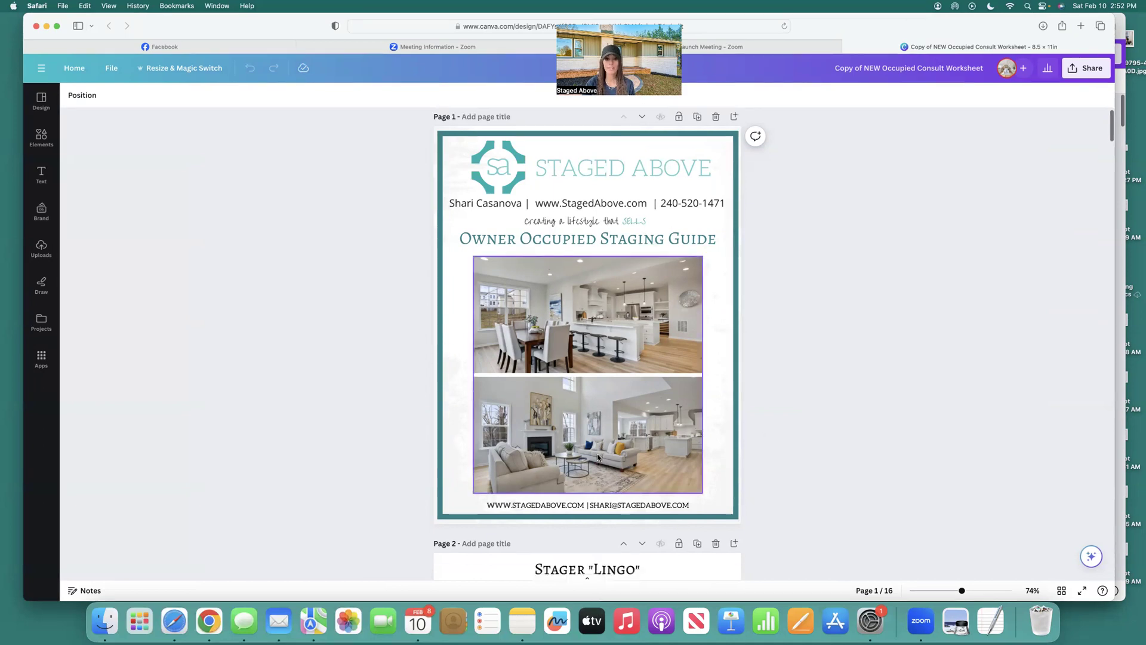
click(597, 457)
scroll(598, 458, down, 1)
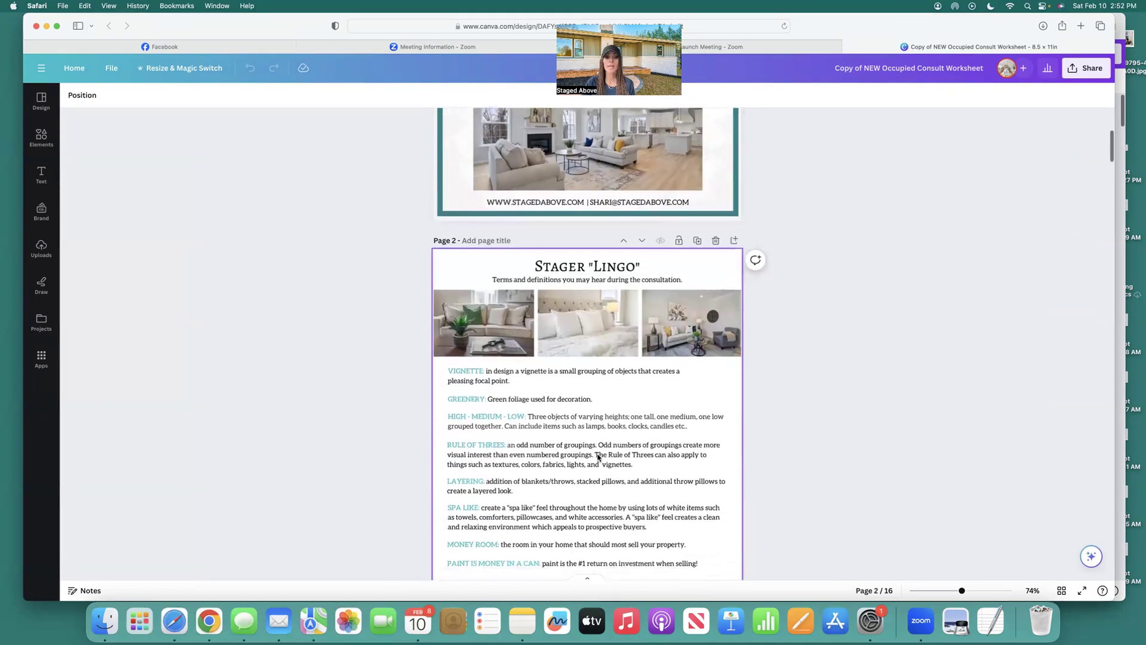
scroll(597, 454, down, 1)
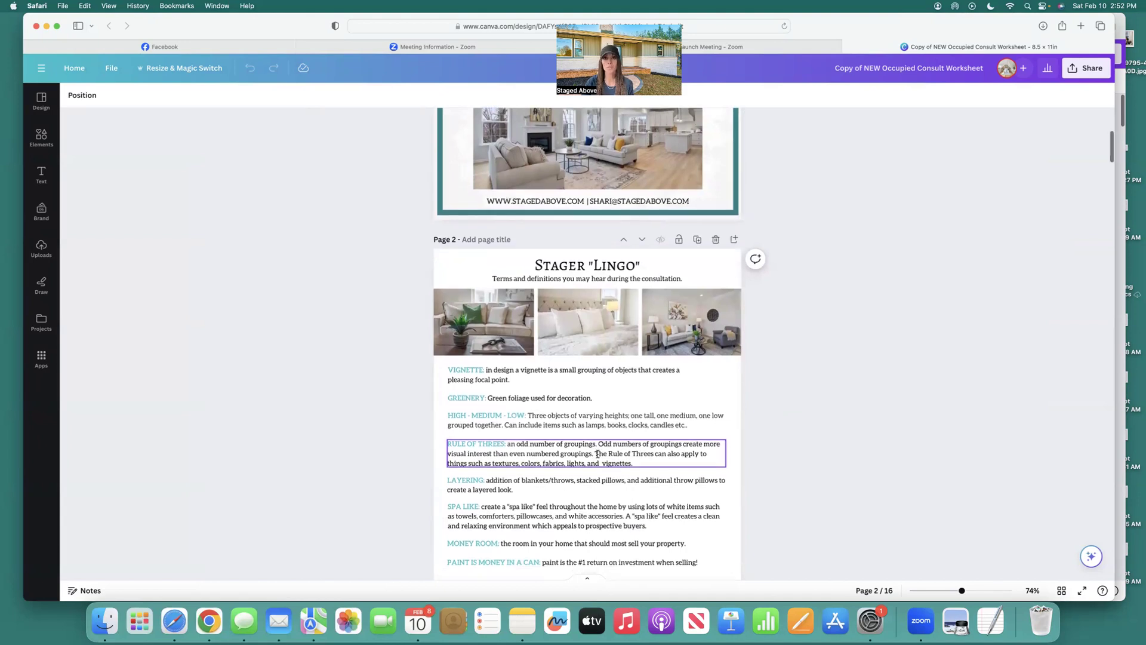
scroll(598, 454, down, 8)
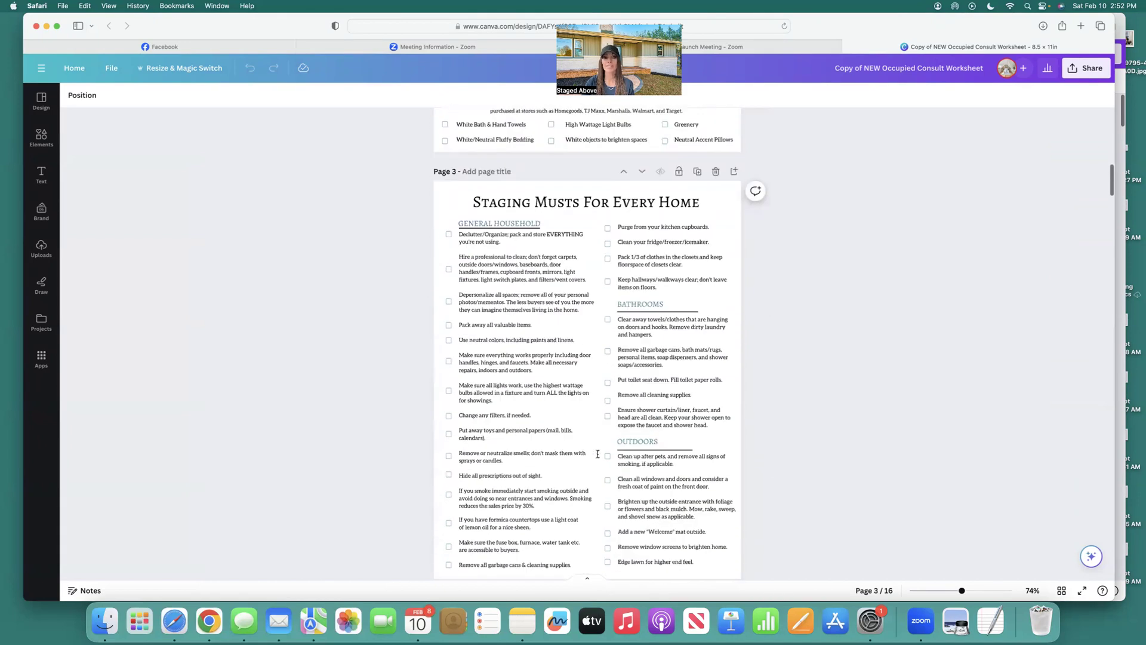
scroll(597, 454, down, 12)
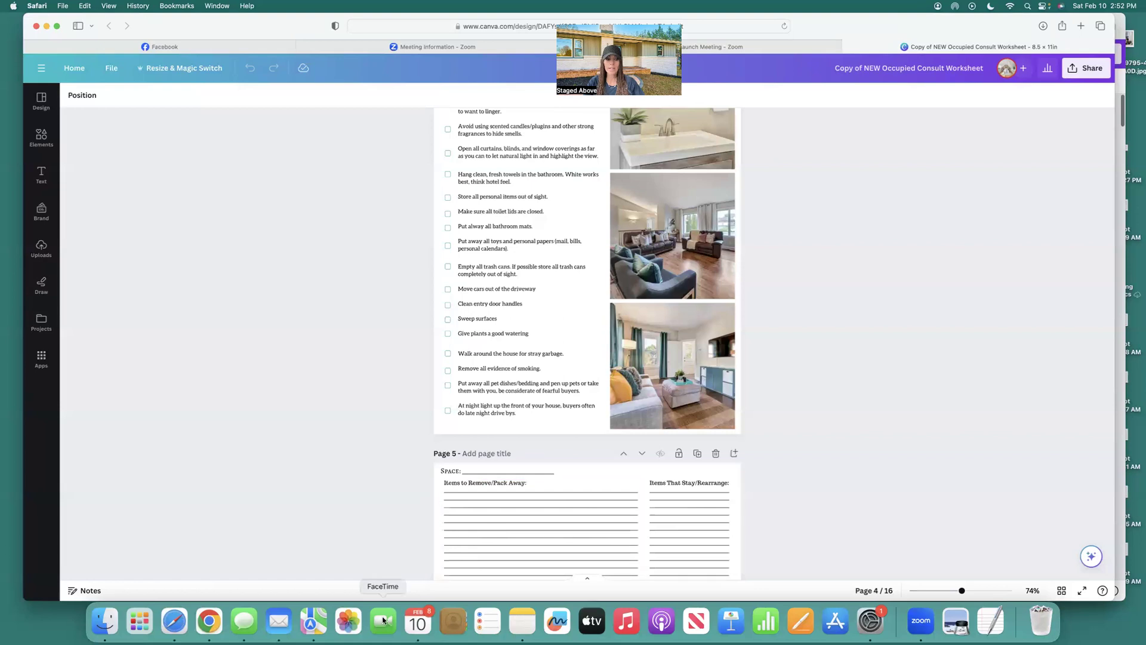
scroll(657, 468, down, 3)
scroll(660, 466, down, 1)
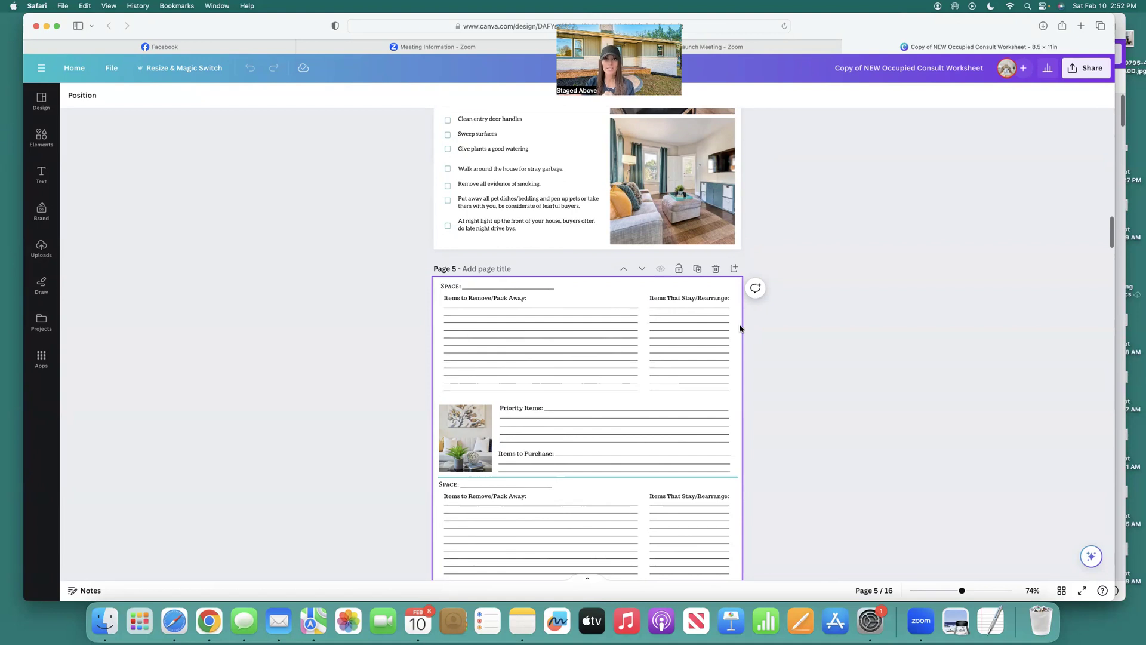
Re-examine the Getting Ready for Showings, Staging Musts and Stager "Lingo" pages, working back to the cover
scroll(631, 355, up, 8)
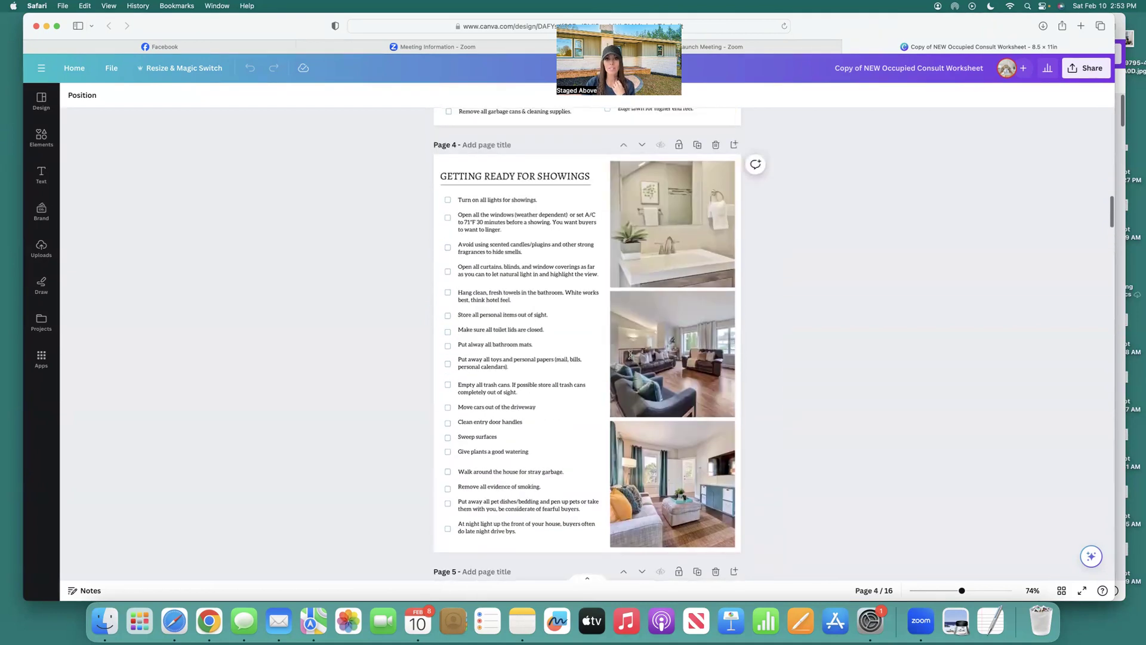
scroll(631, 357, up, 2)
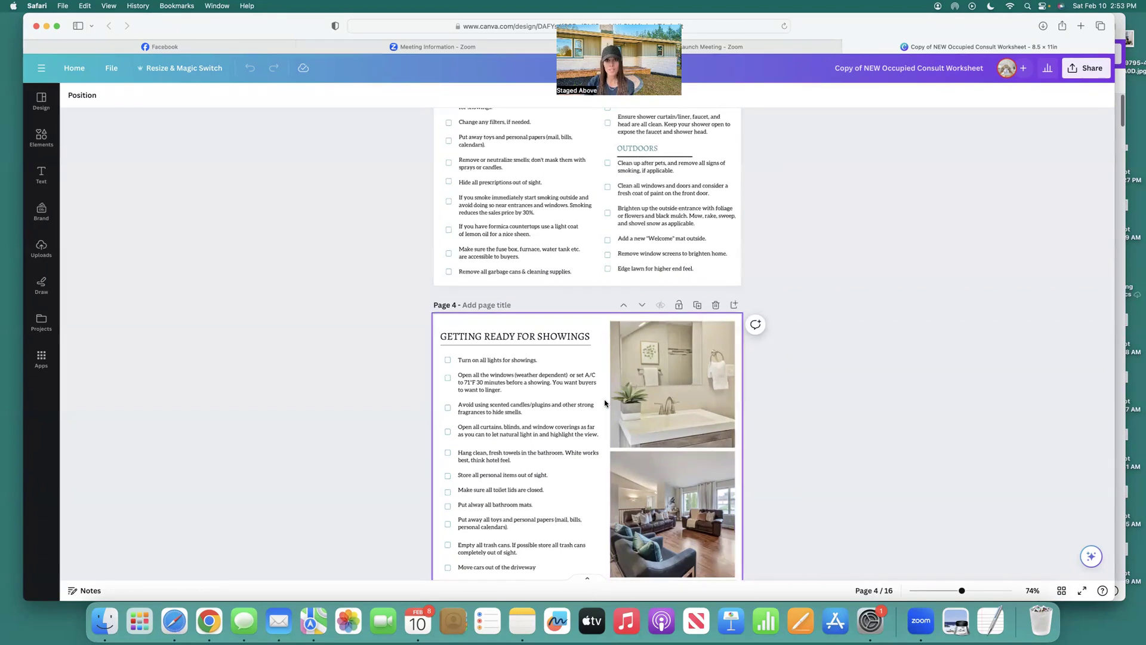
scroll(605, 403, up, 3)
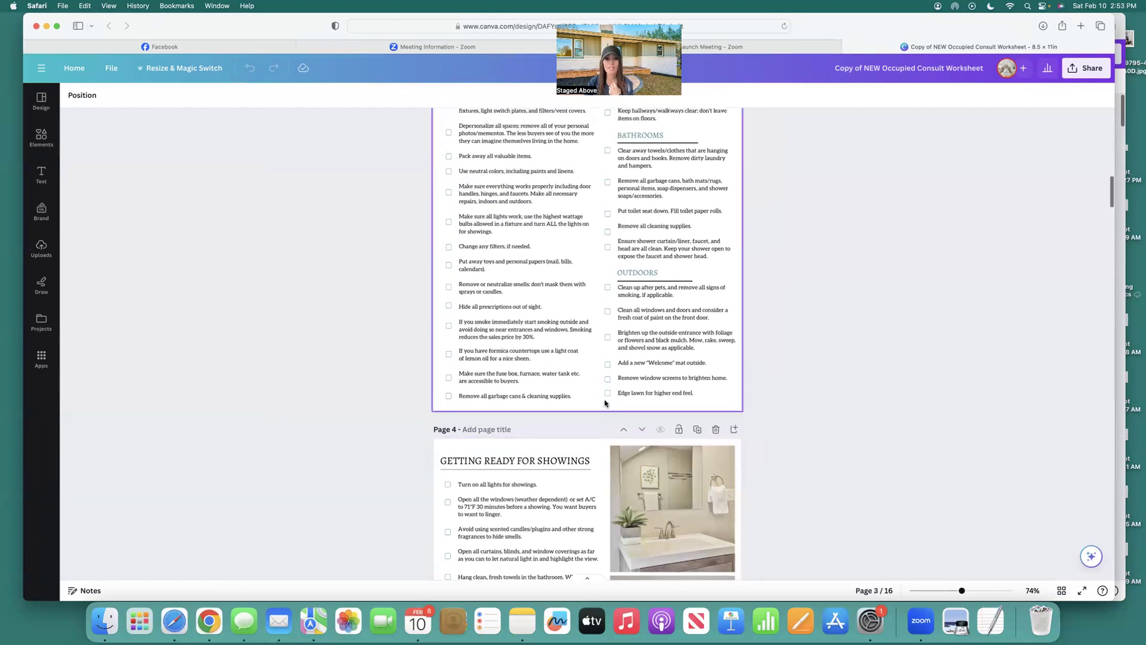
scroll(605, 403, up, 3)
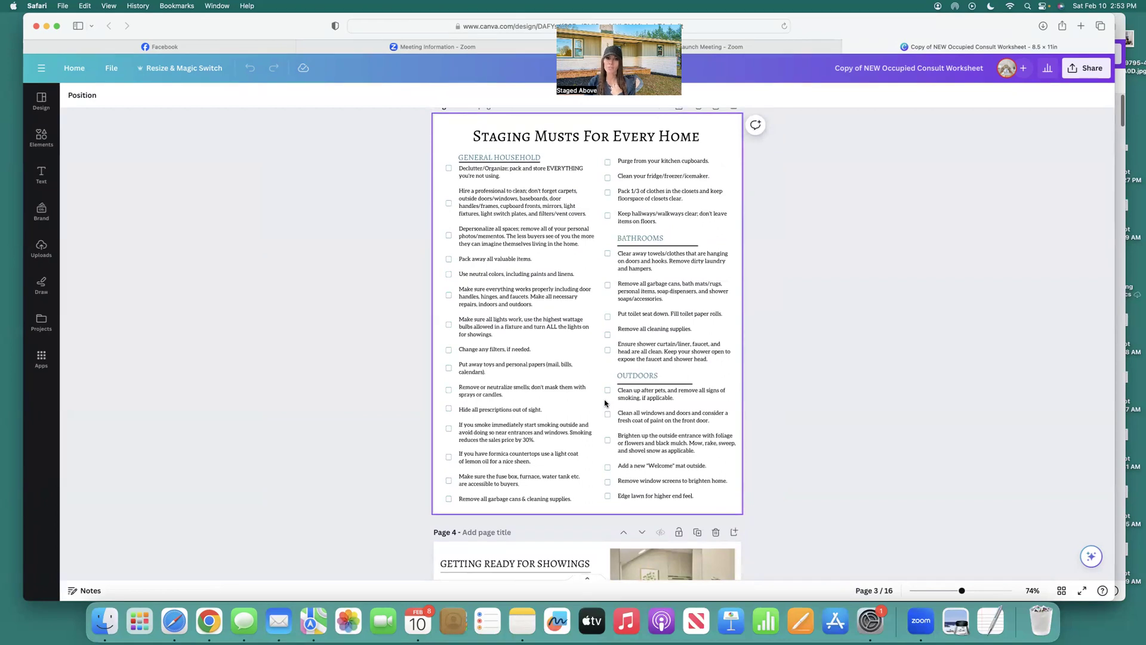
scroll(605, 403, up, 2)
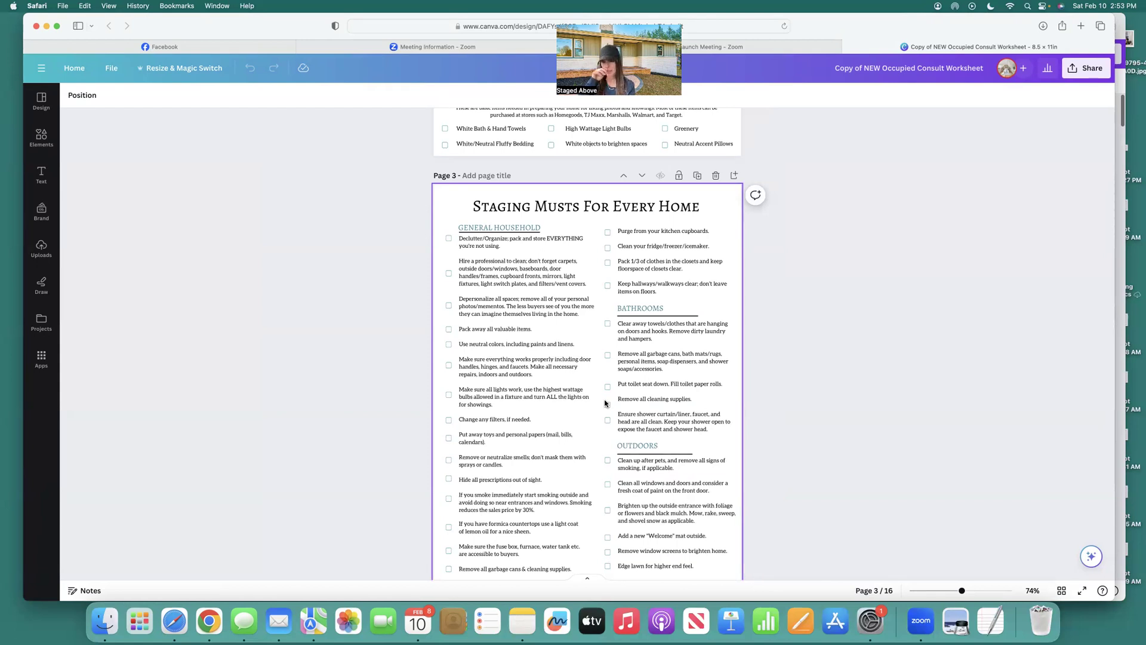
scroll(605, 403, up, 3)
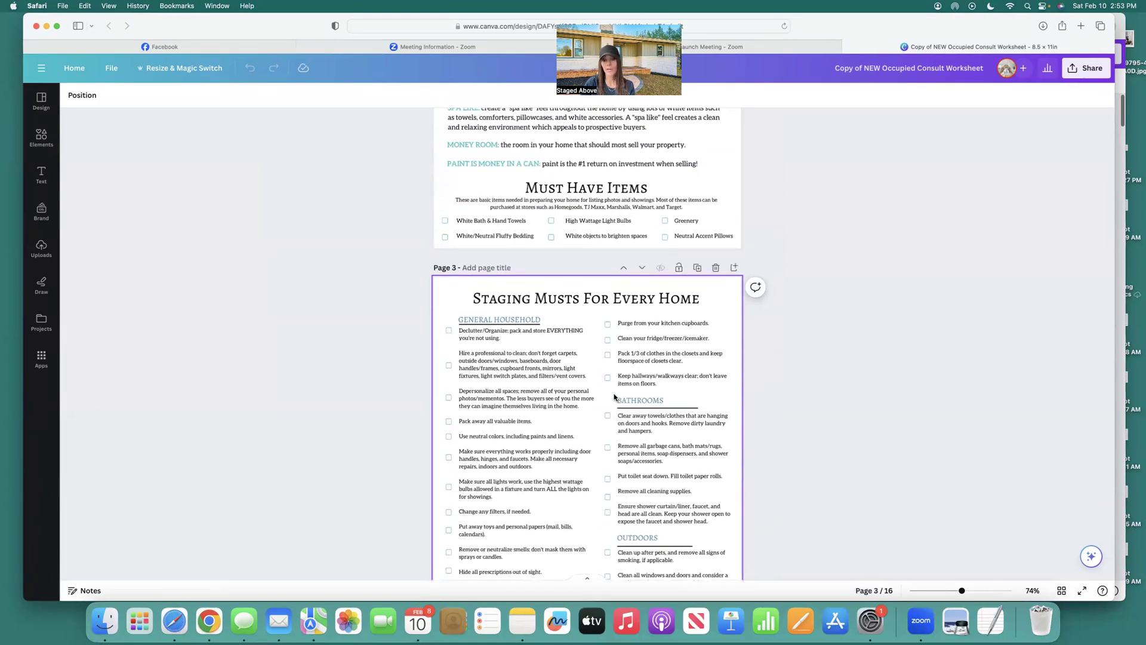
scroll(614, 397, up, 1)
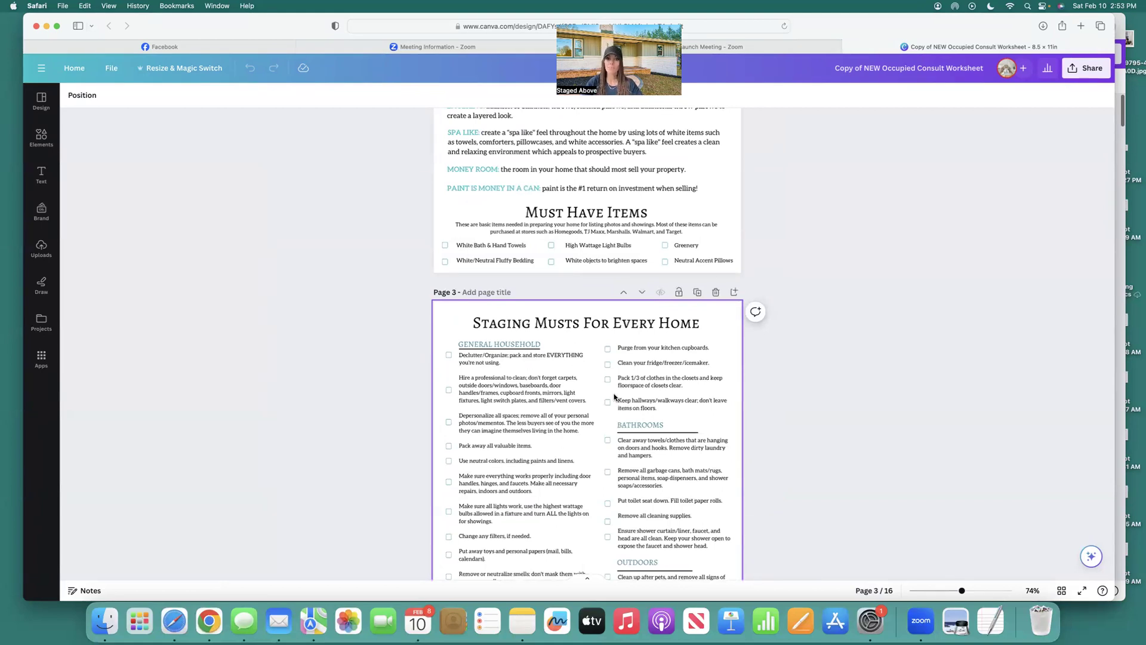
scroll(614, 397, up, 5)
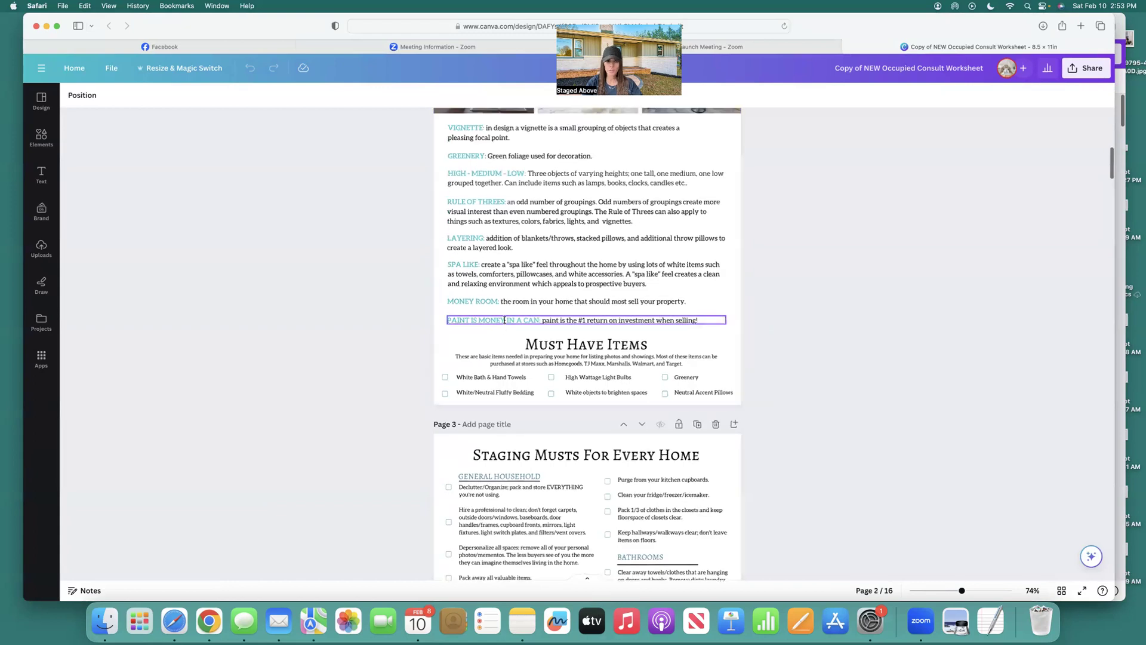
scroll(504, 320, up, 15)
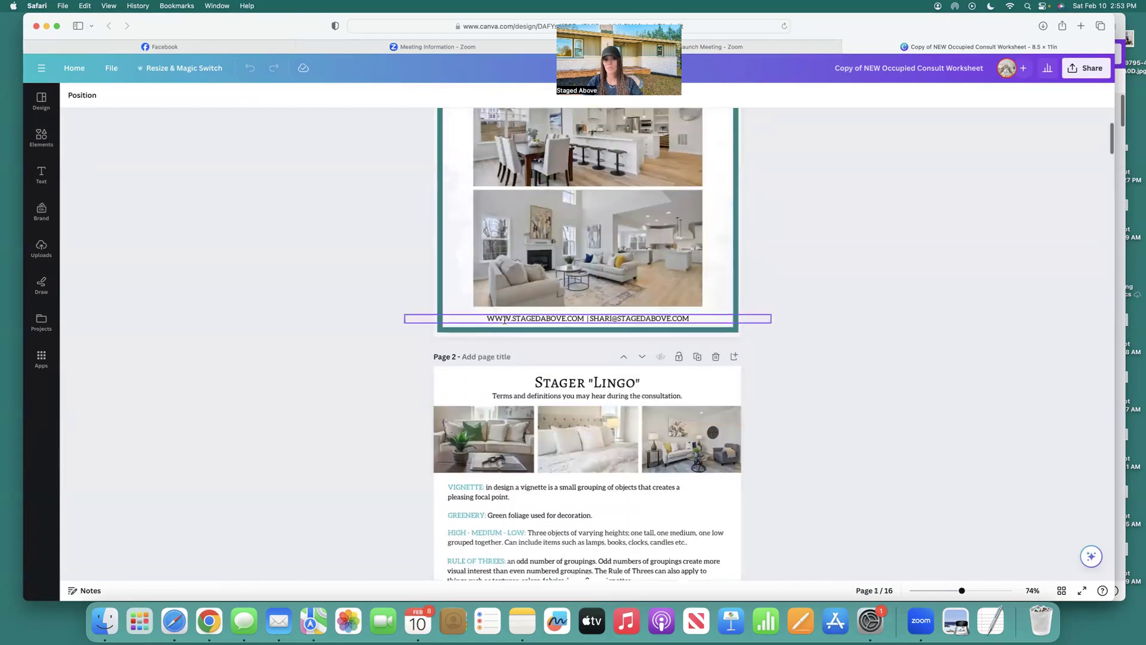